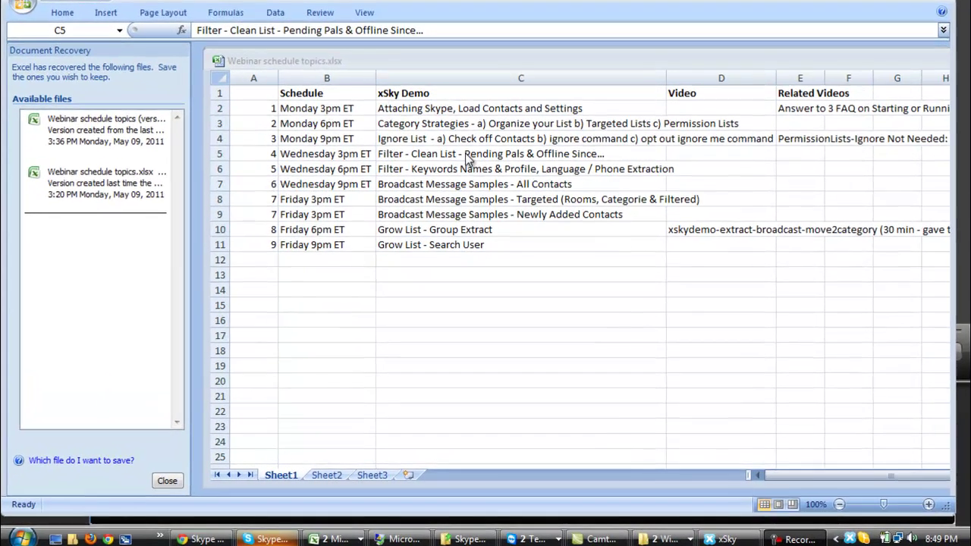
# - Select the Wednesday 3pm Filter – Clean List topic in Excel, then bring xSky forward
pyautogui.click(468, 188)
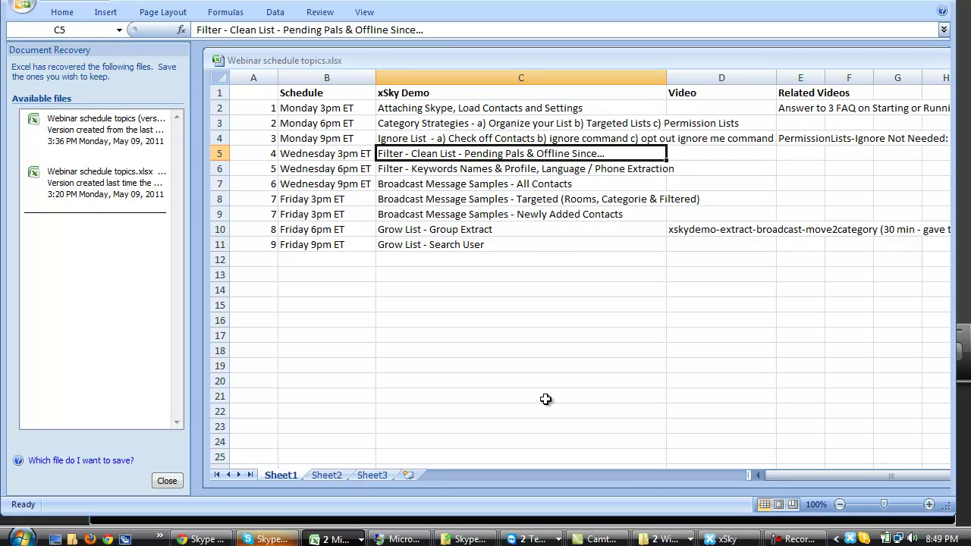
pyautogui.click(527, 538)
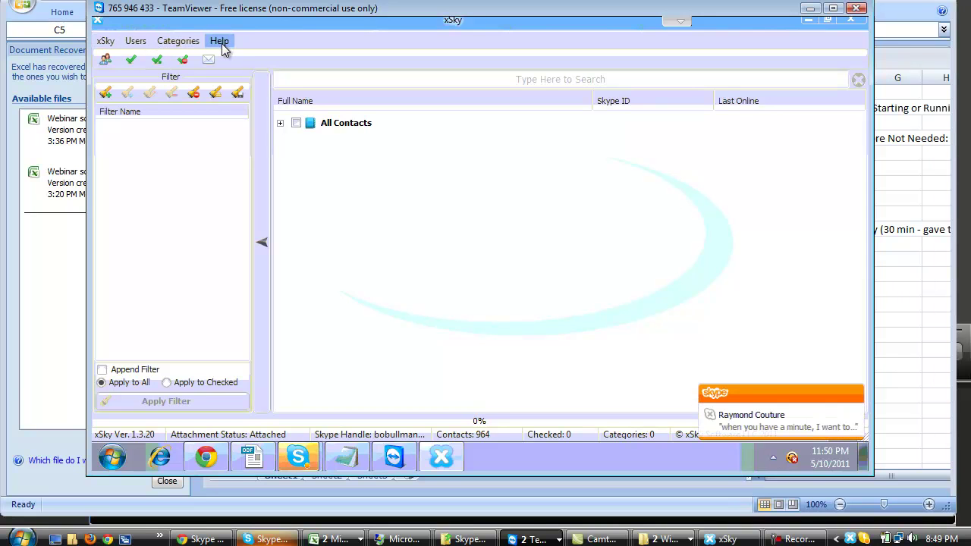
pyautogui.click(99, 43)
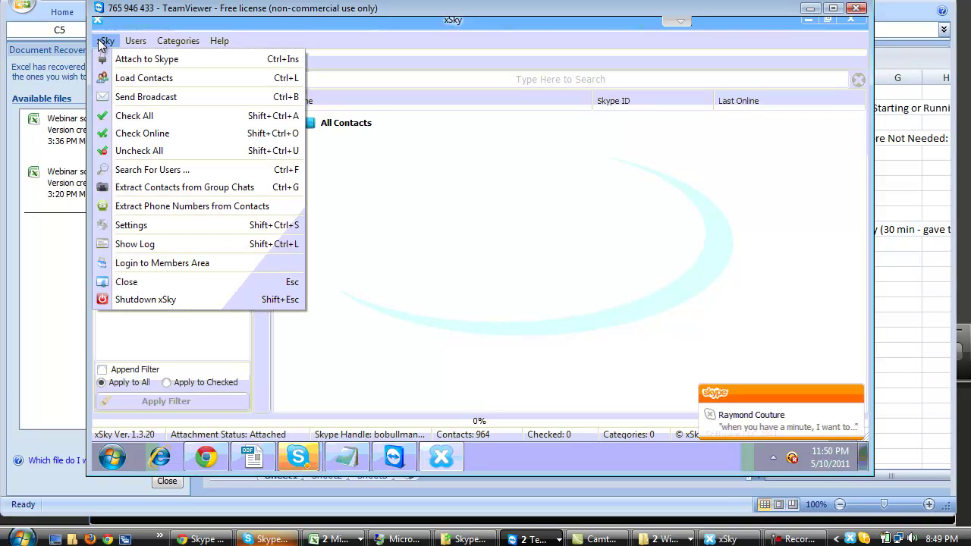
pyautogui.click(312, 42)
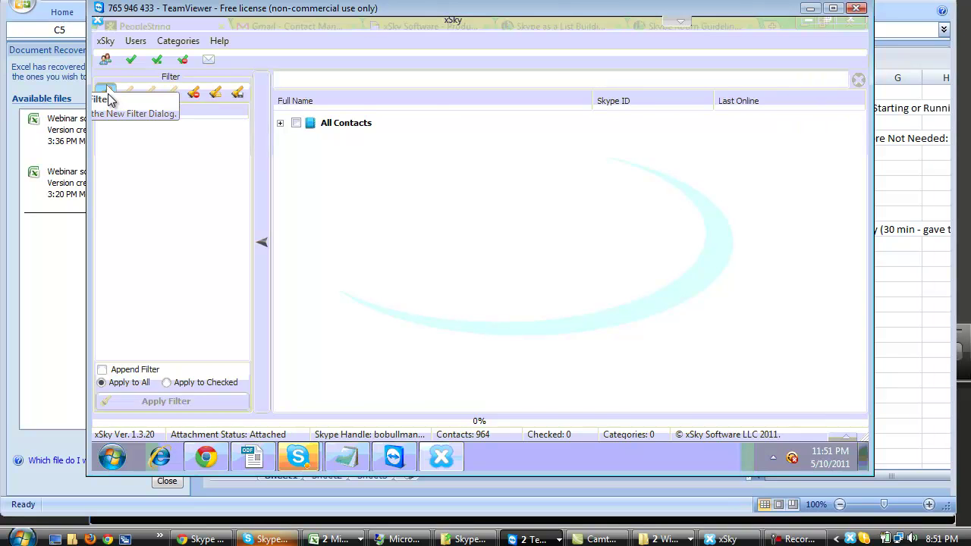
# - Create and save a filter 'Pending Pals' matching Buddy Status: Pending Authorization
pyautogui.click(108, 93)
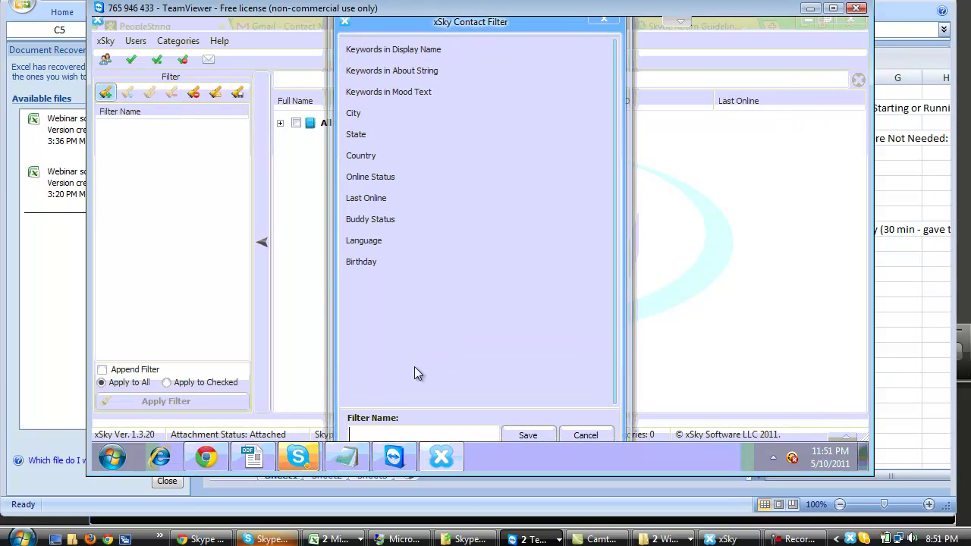
pyautogui.click(386, 223)
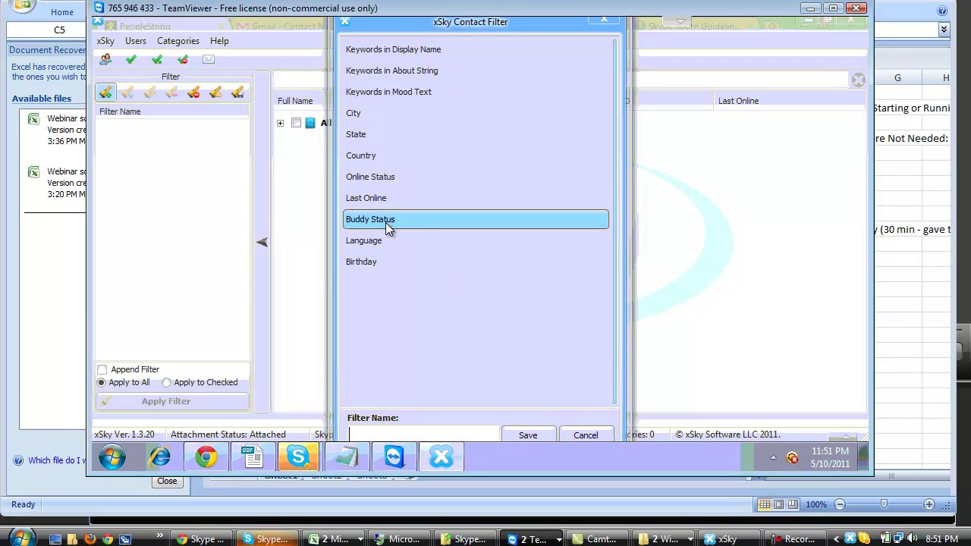
pyautogui.click(427, 218)
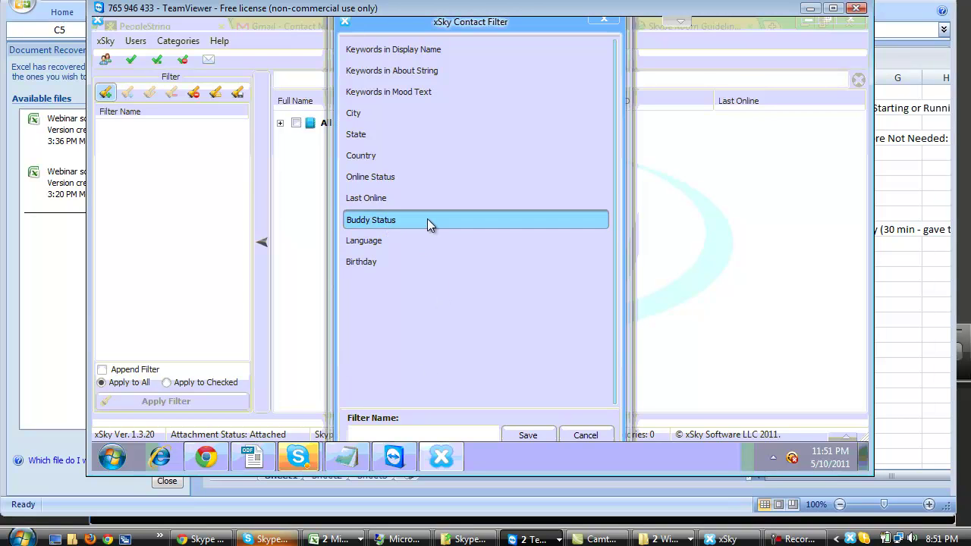
pyautogui.click(429, 240)
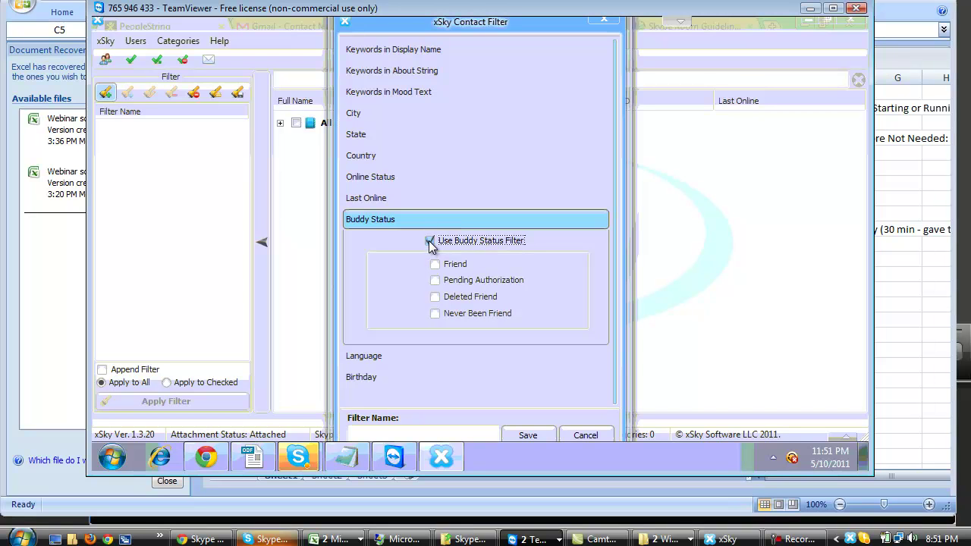
pyautogui.click(435, 280)
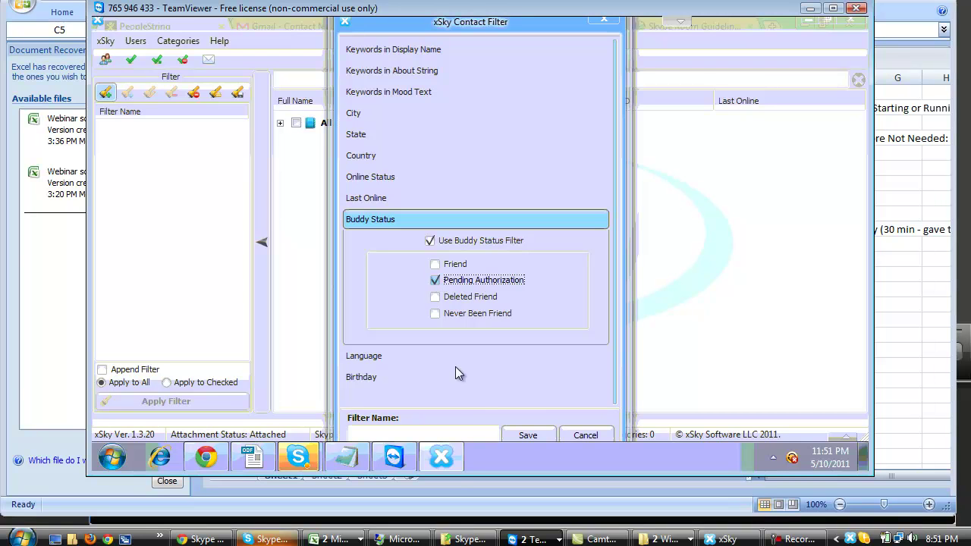
pyautogui.click(389, 432)
pyautogui.write('Pe')
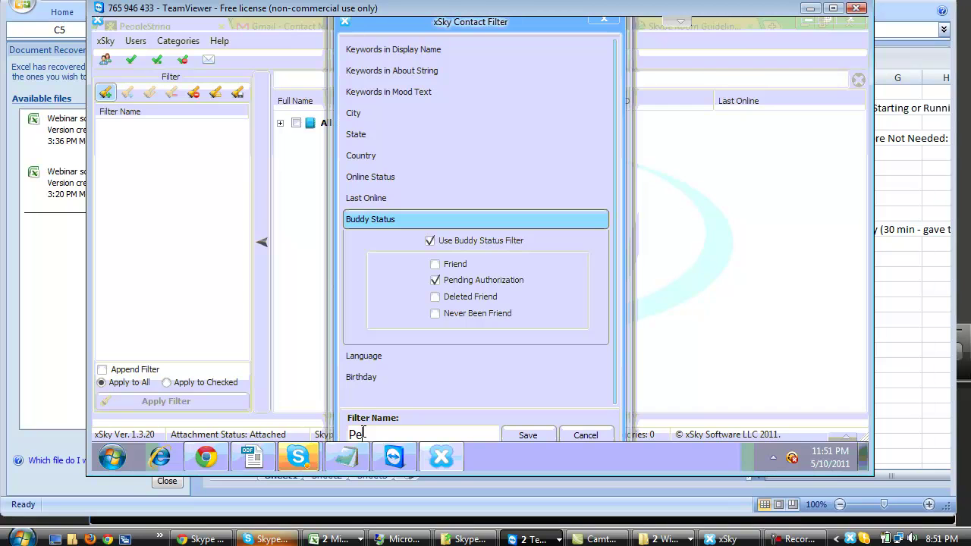
pyautogui.write('nding Pals')
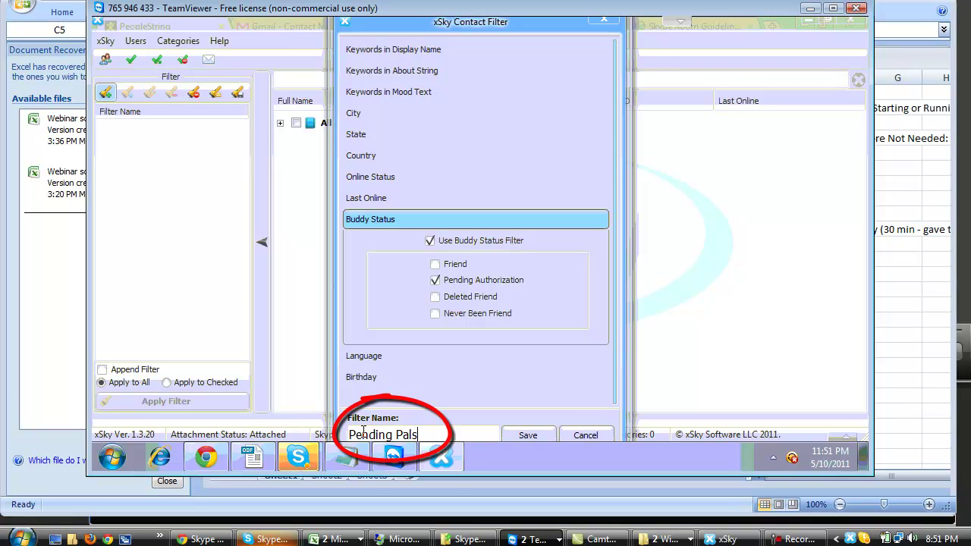
pyautogui.click(523, 435)
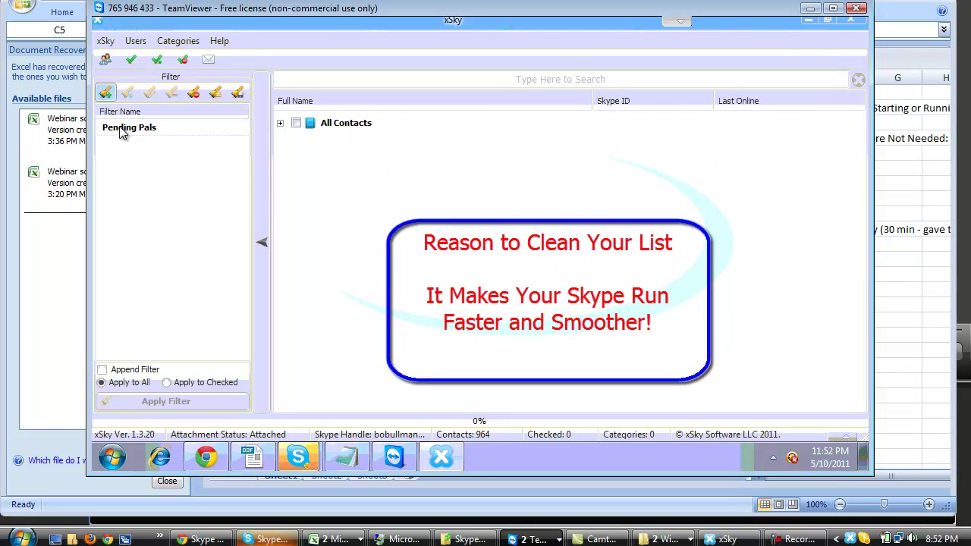
# - Apply Pending Pals to all contacts, leaving 463 of 965 checked
pyautogui.click(123, 130)
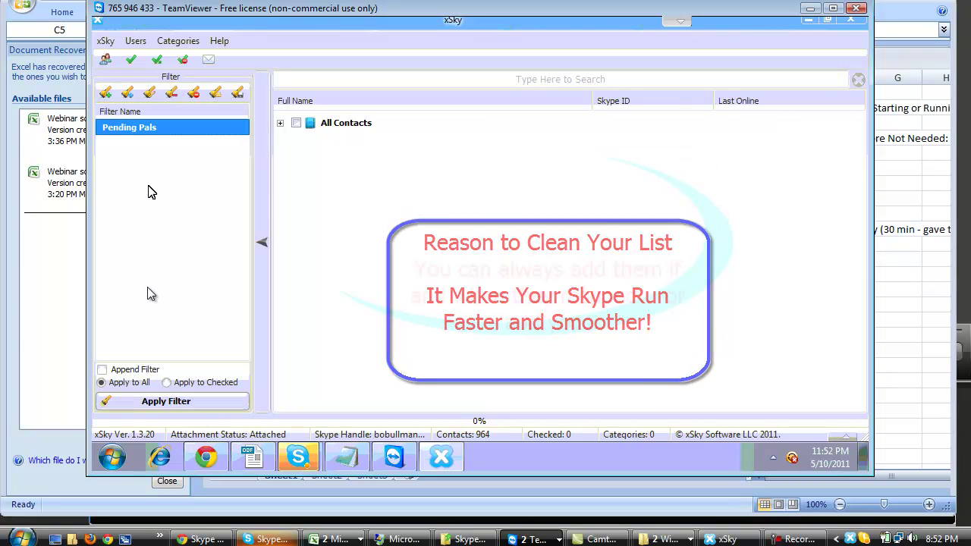
pyautogui.click(130, 400)
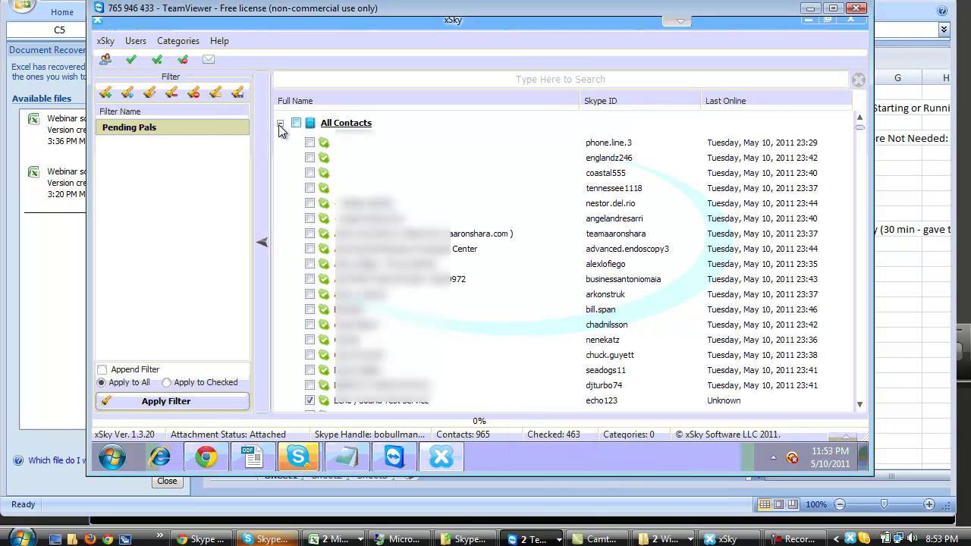
pyautogui.click(860, 405)
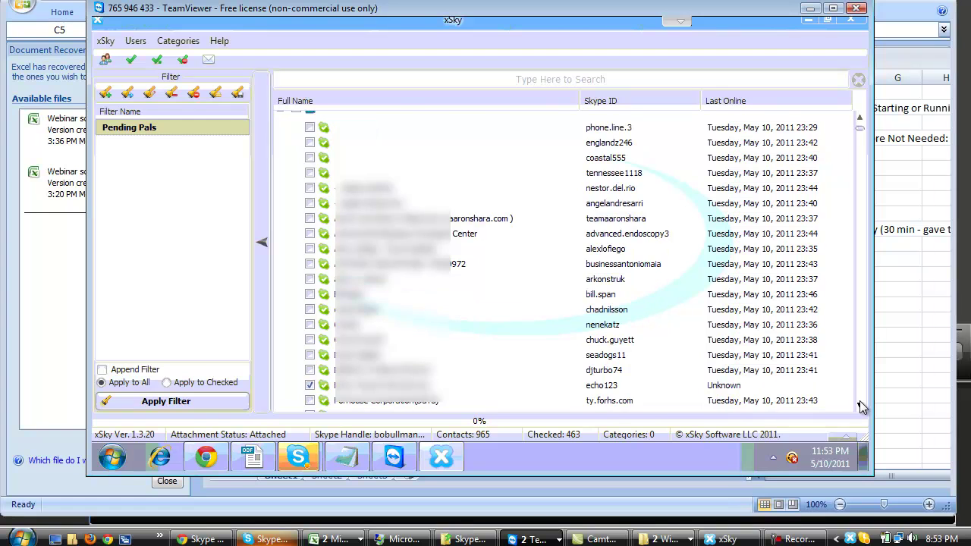
pyautogui.click(860, 405)
pyautogui.scroll(-3, 862, 408)
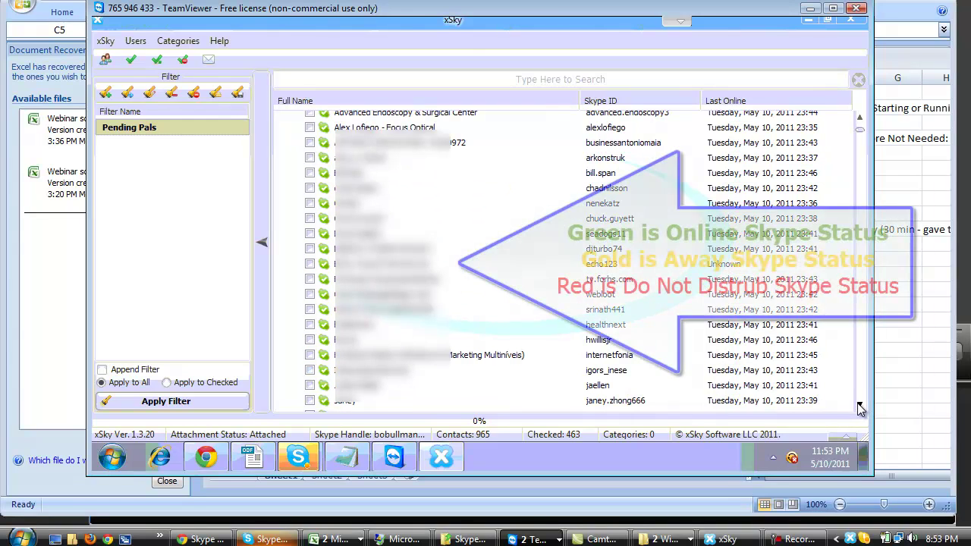
pyautogui.scroll(-3, 859, 408)
pyautogui.scroll(-1, 860, 408)
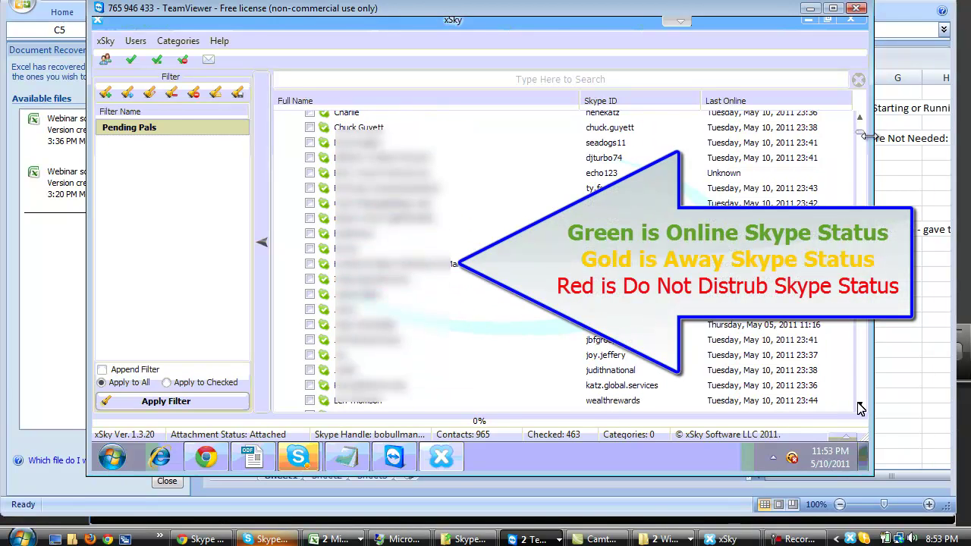
pyautogui.scroll(-7, 862, 408)
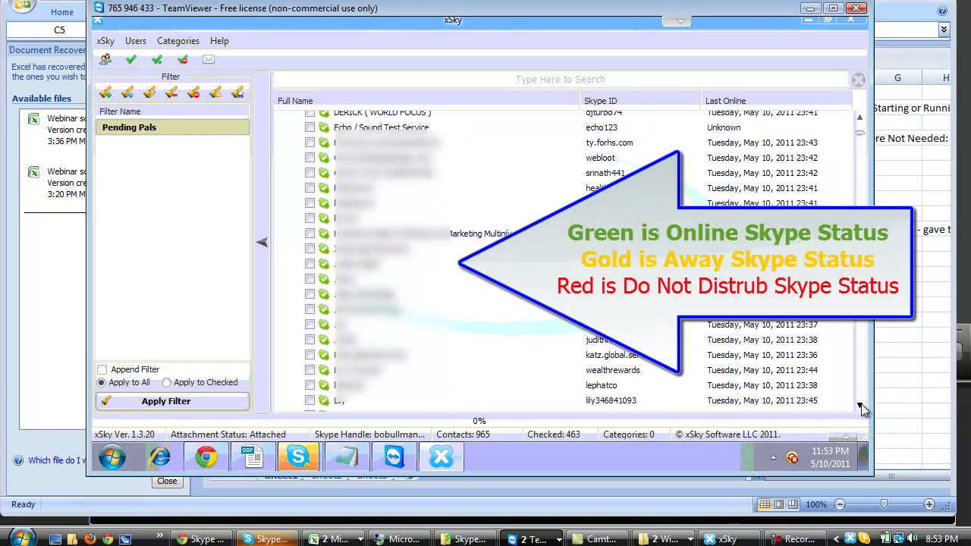
pyautogui.scroll(-5, 861, 408)
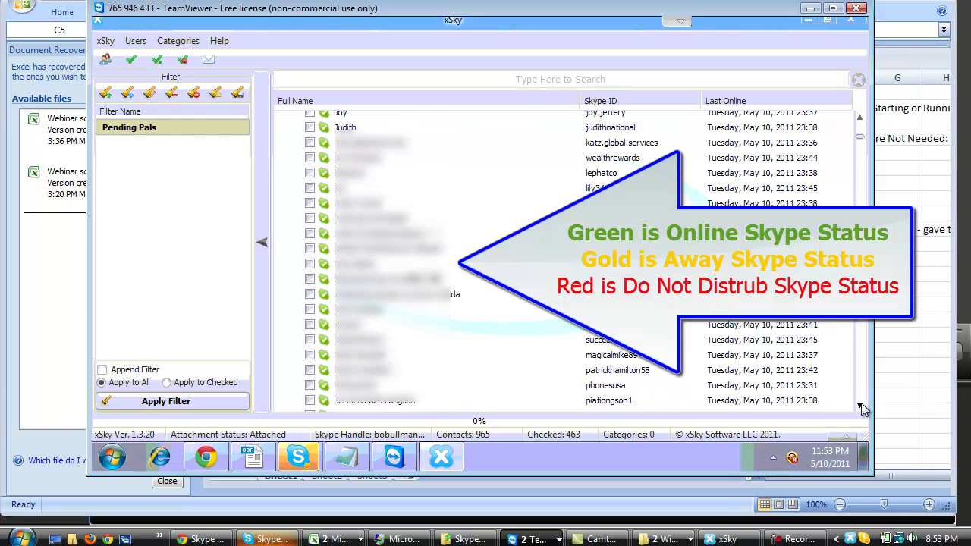
pyautogui.scroll(-5, 861, 408)
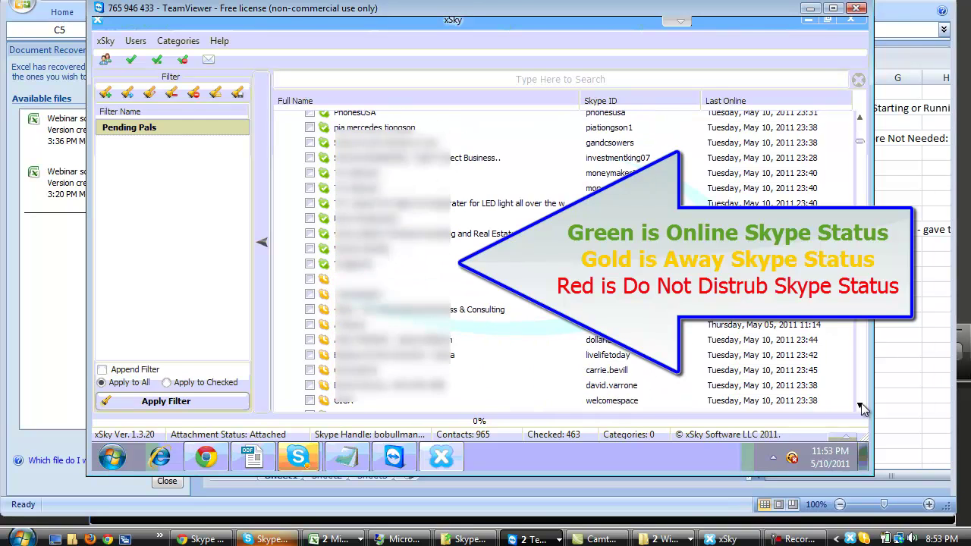
pyautogui.scroll(-2, 862, 408)
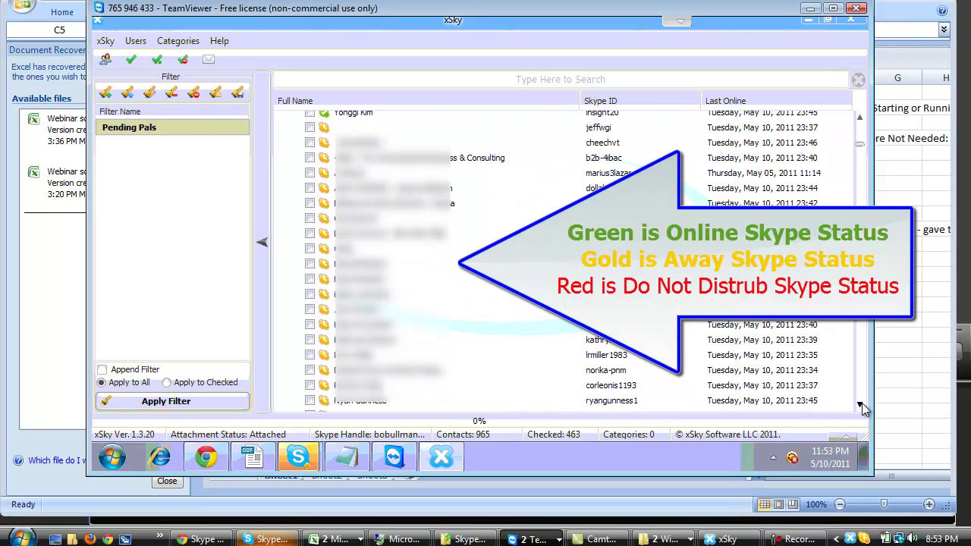
pyautogui.scroll(-4, 861, 408)
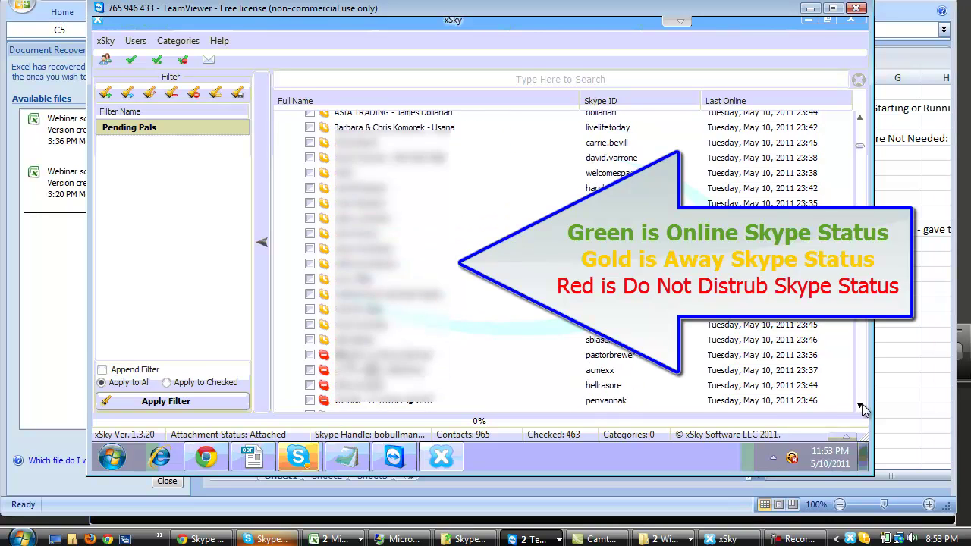
pyautogui.scroll(-3, 861, 404)
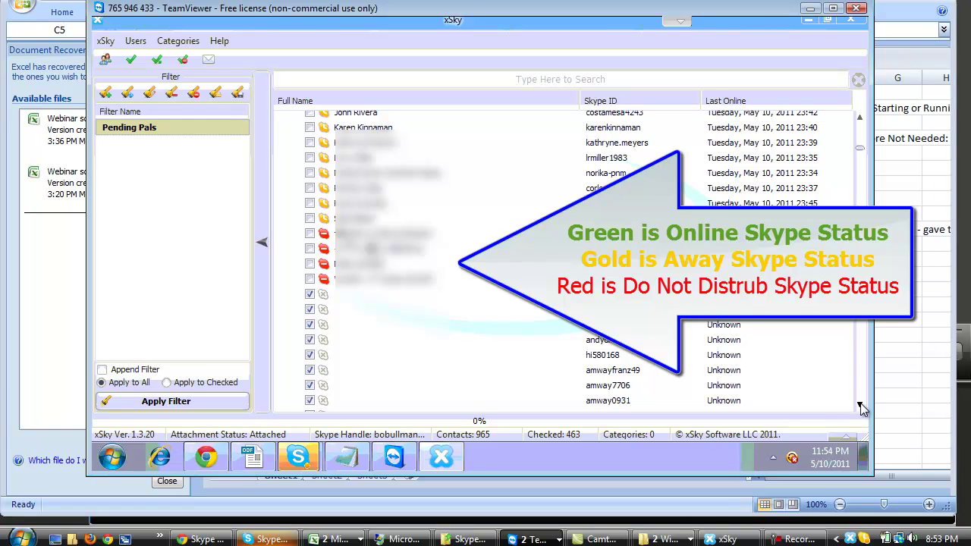
pyautogui.scroll(-2, 861, 408)
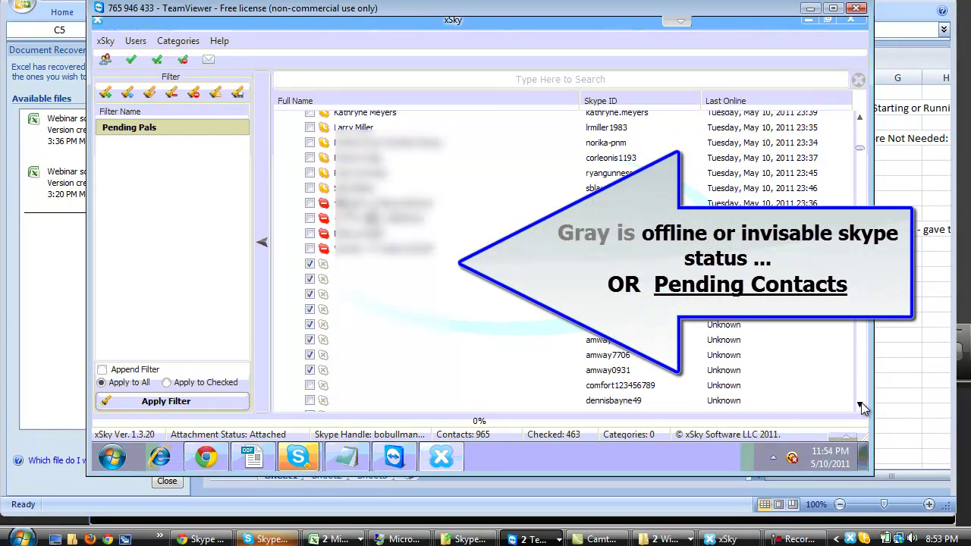
pyautogui.click(859, 405)
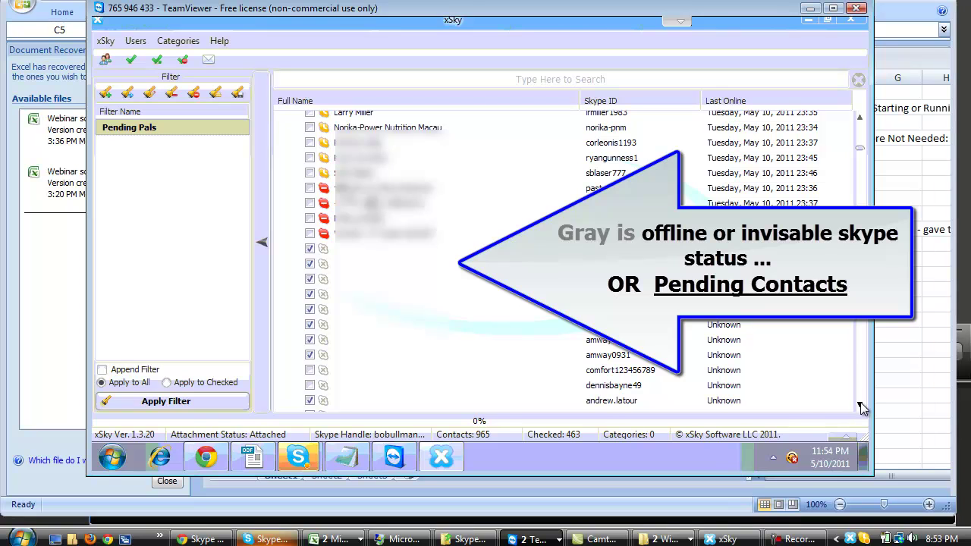
pyautogui.click(860, 407)
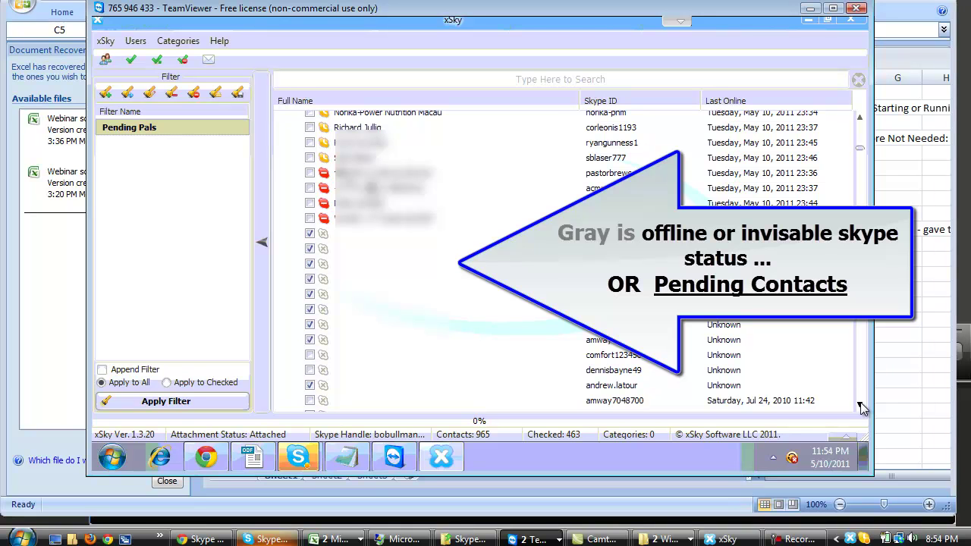
pyautogui.click(859, 403)
pyautogui.click(860, 403)
pyautogui.click(860, 404)
pyautogui.click(860, 403)
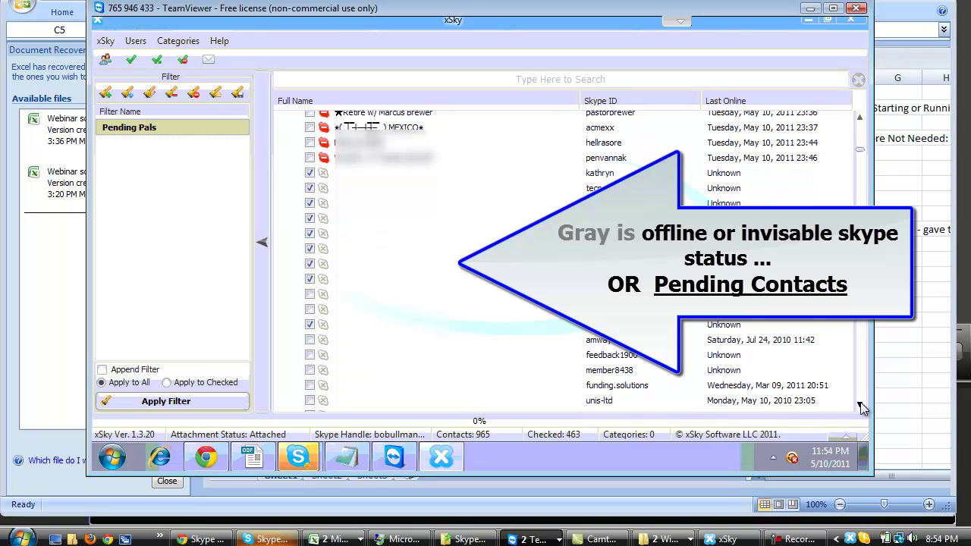
pyautogui.click(860, 403)
pyautogui.click(860, 404)
pyautogui.click(860, 403)
pyautogui.click(859, 403)
pyautogui.click(860, 403)
pyautogui.click(860, 404)
pyautogui.click(860, 403)
pyautogui.click(860, 404)
pyautogui.click(860, 403)
pyautogui.click(860, 403)
pyautogui.click(860, 404)
pyautogui.click(860, 404)
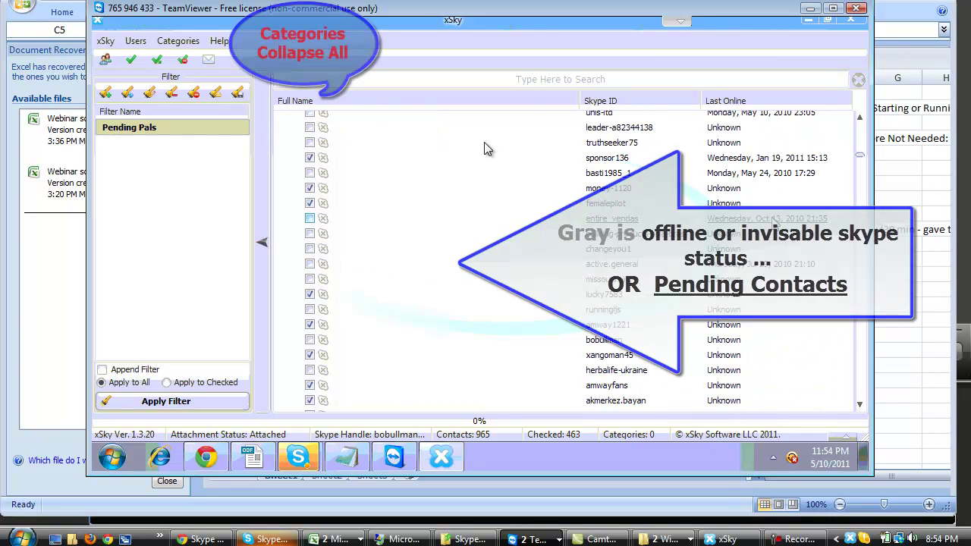
# - Collapse all categories, uncheck everyone, then check the All Contacts group, giving 959 checked
pyautogui.click(177, 42)
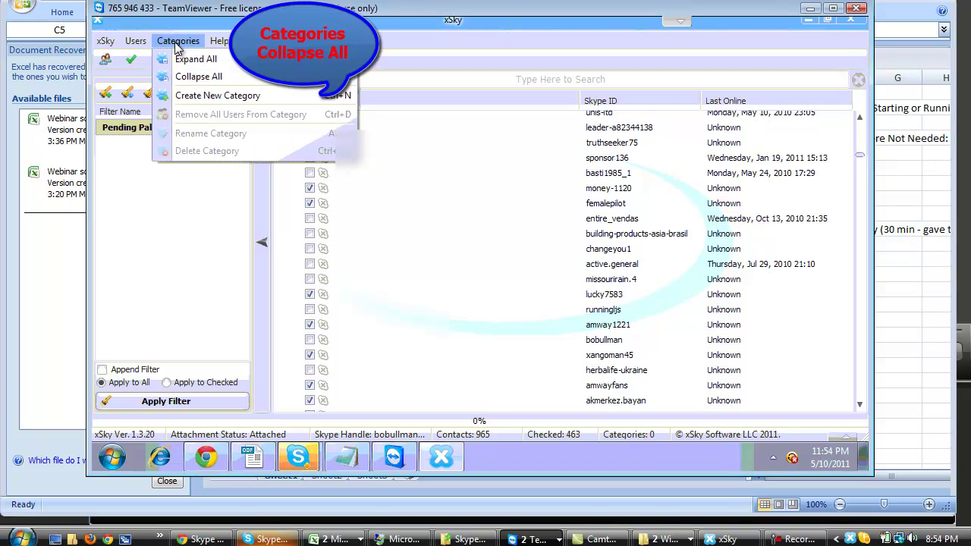
pyautogui.click(191, 77)
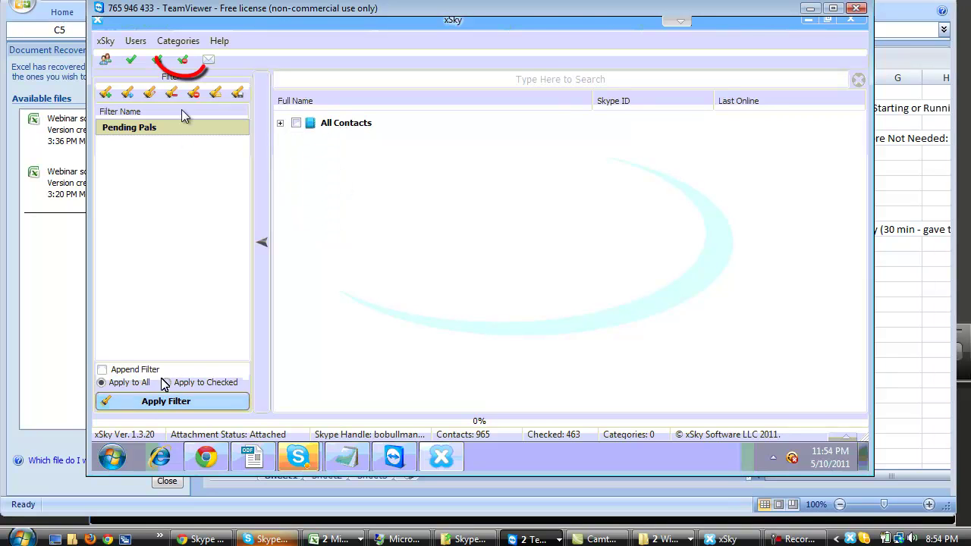
pyautogui.click(182, 63)
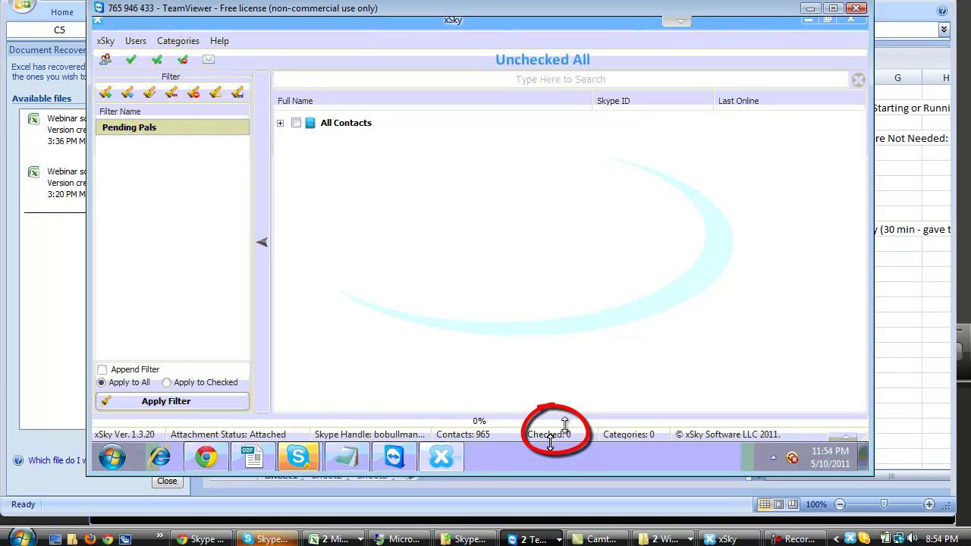
pyautogui.click(296, 123)
pyautogui.click(281, 122)
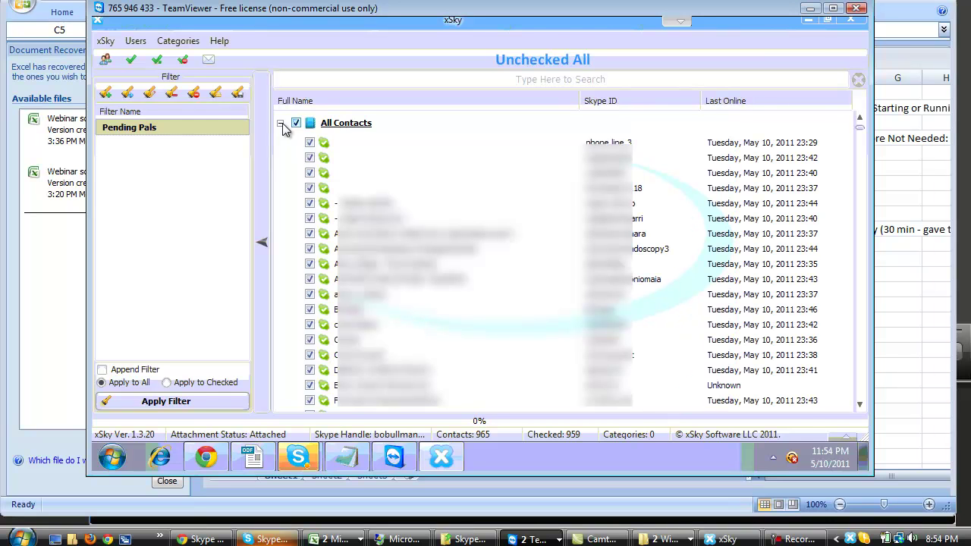
pyautogui.click(281, 123)
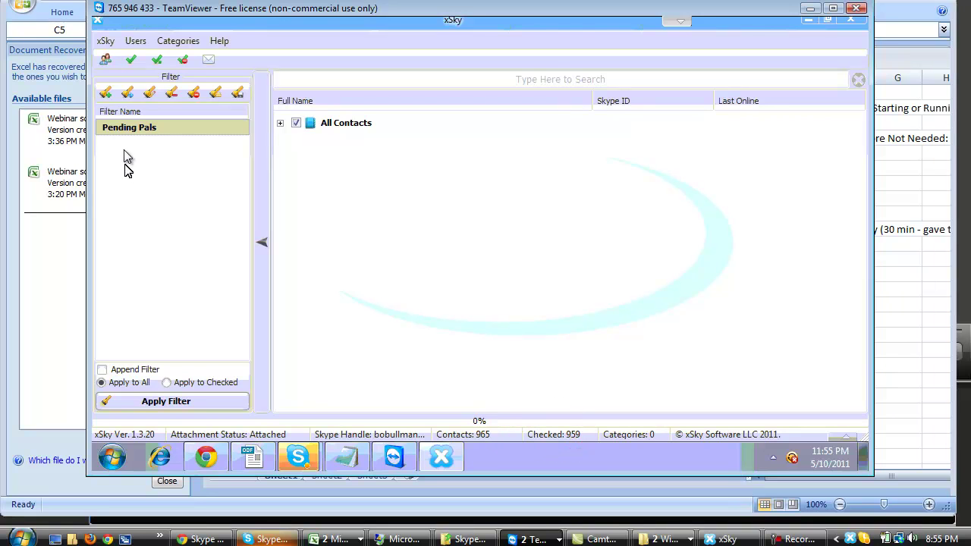
# - With Pending Pals selected, uncheck all contacts so 0 of 965 are checked
pyautogui.click(130, 127)
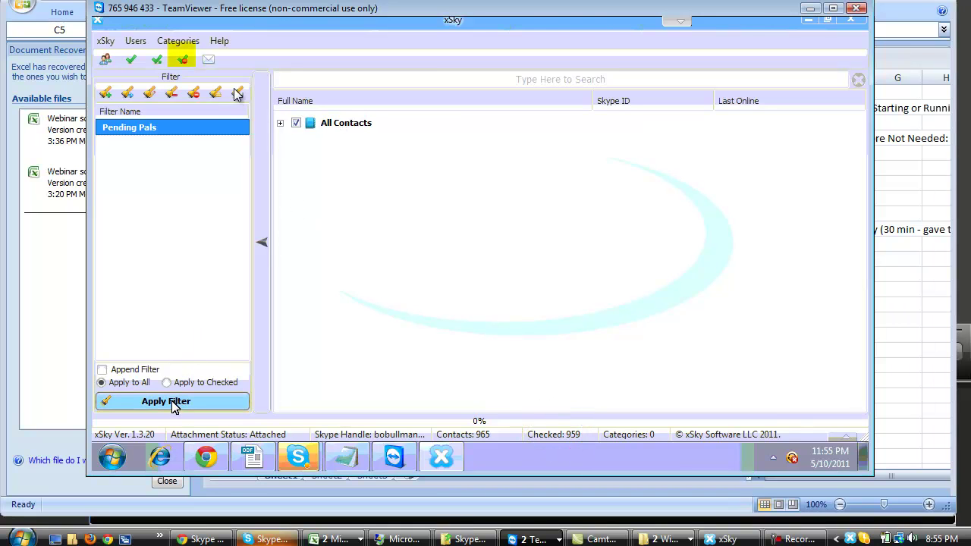
pyautogui.click(186, 63)
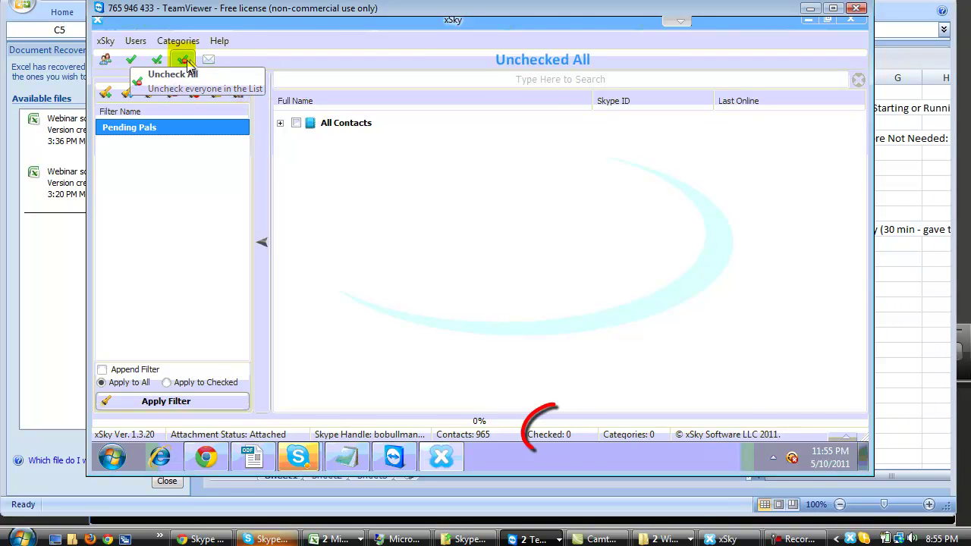